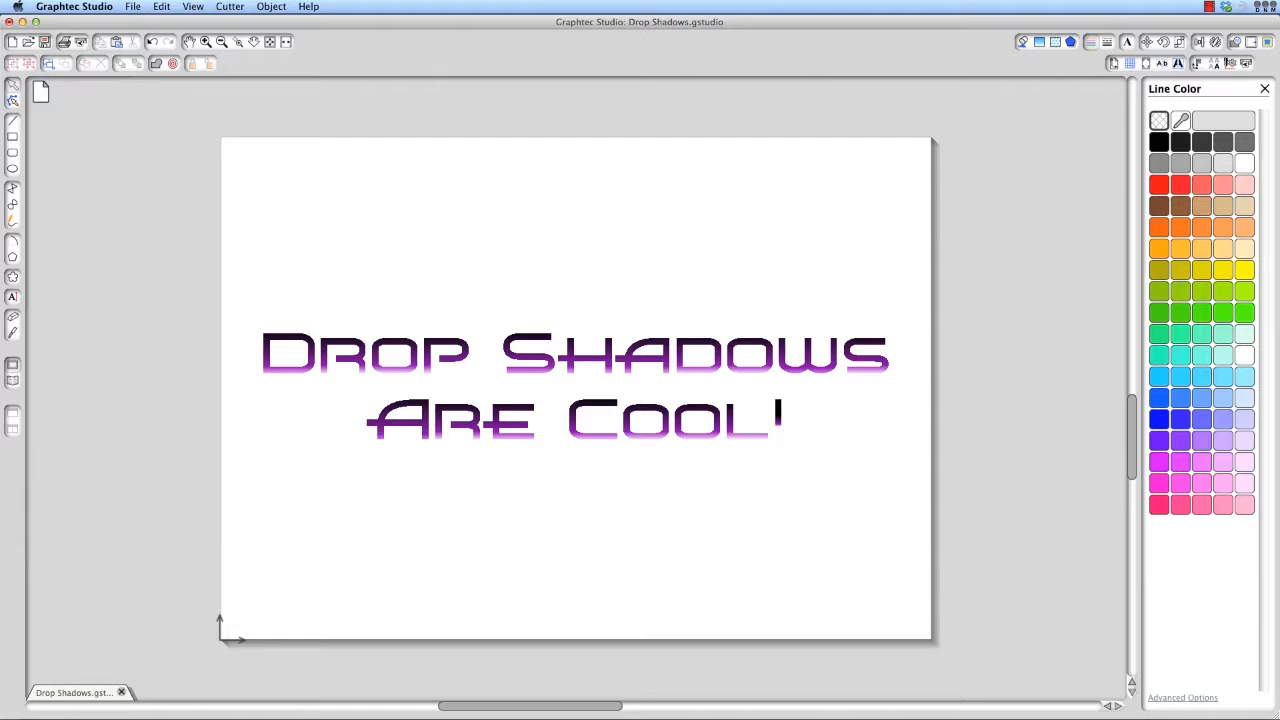
# Select the "Drop Shadows Are Cool!" text and open its shadow settings
pyautogui.click(576, 358)
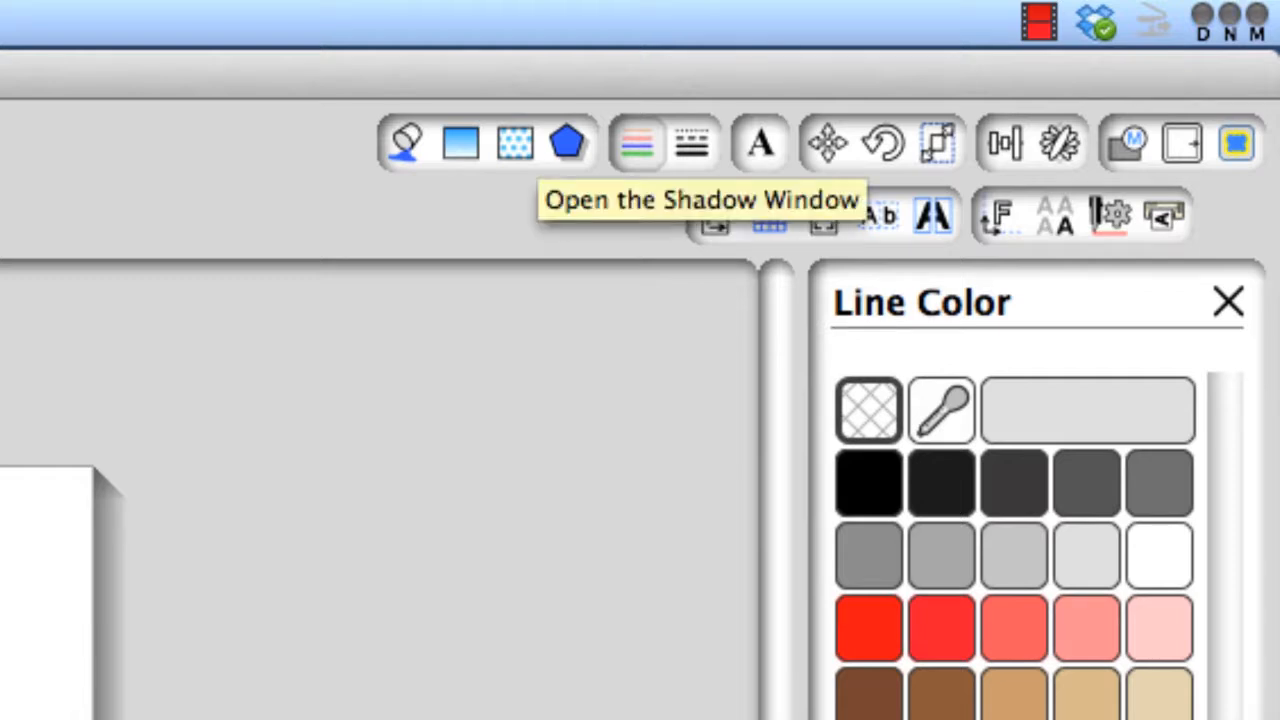
pyautogui.click(567, 143)
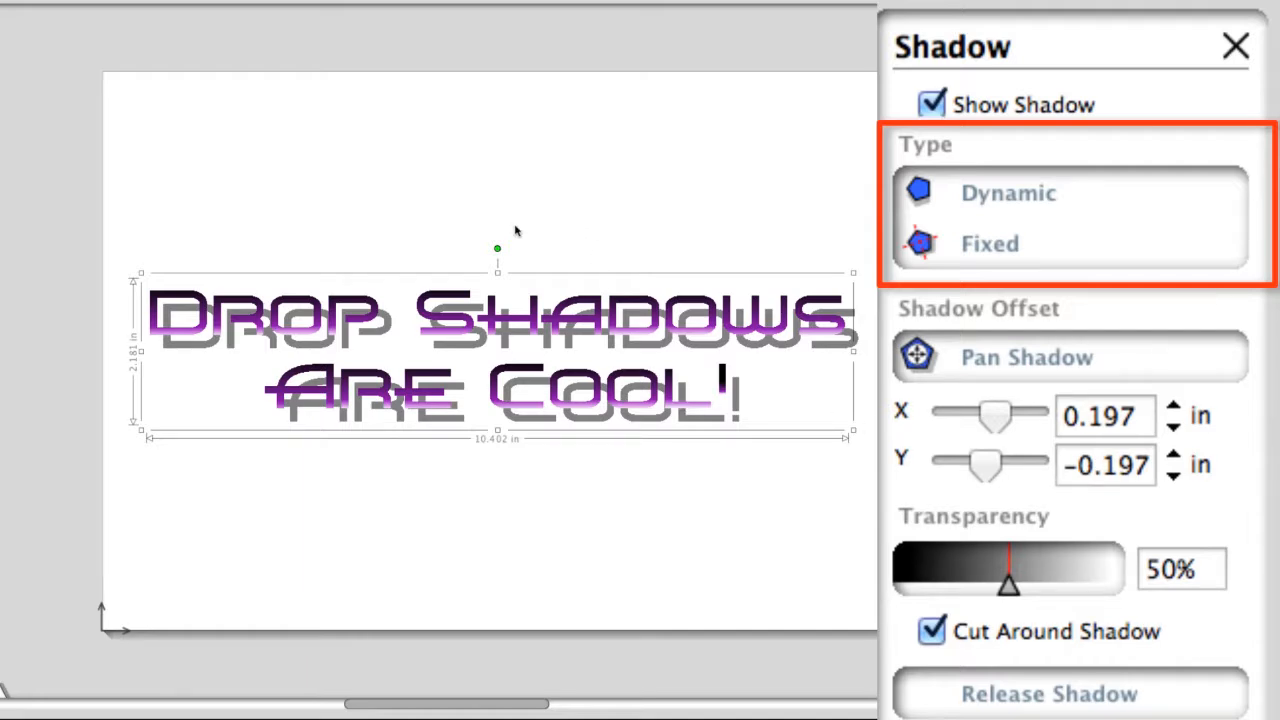
# Try rotating the text with its shadow type set to Dynamic, and again with the type set to Fixed
pyautogui.click(1025, 184)
pyautogui.moveTo(498, 249); pyautogui.dragTo(499, 318)
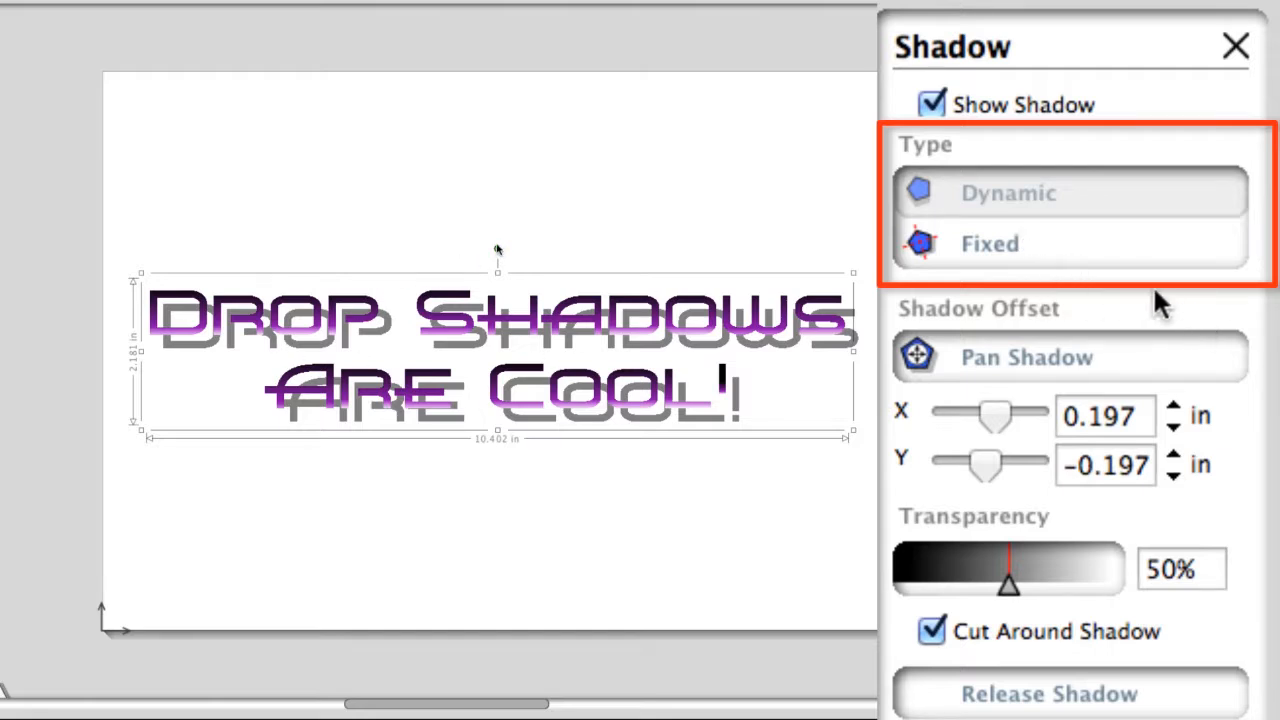
pyautogui.click(1041, 247)
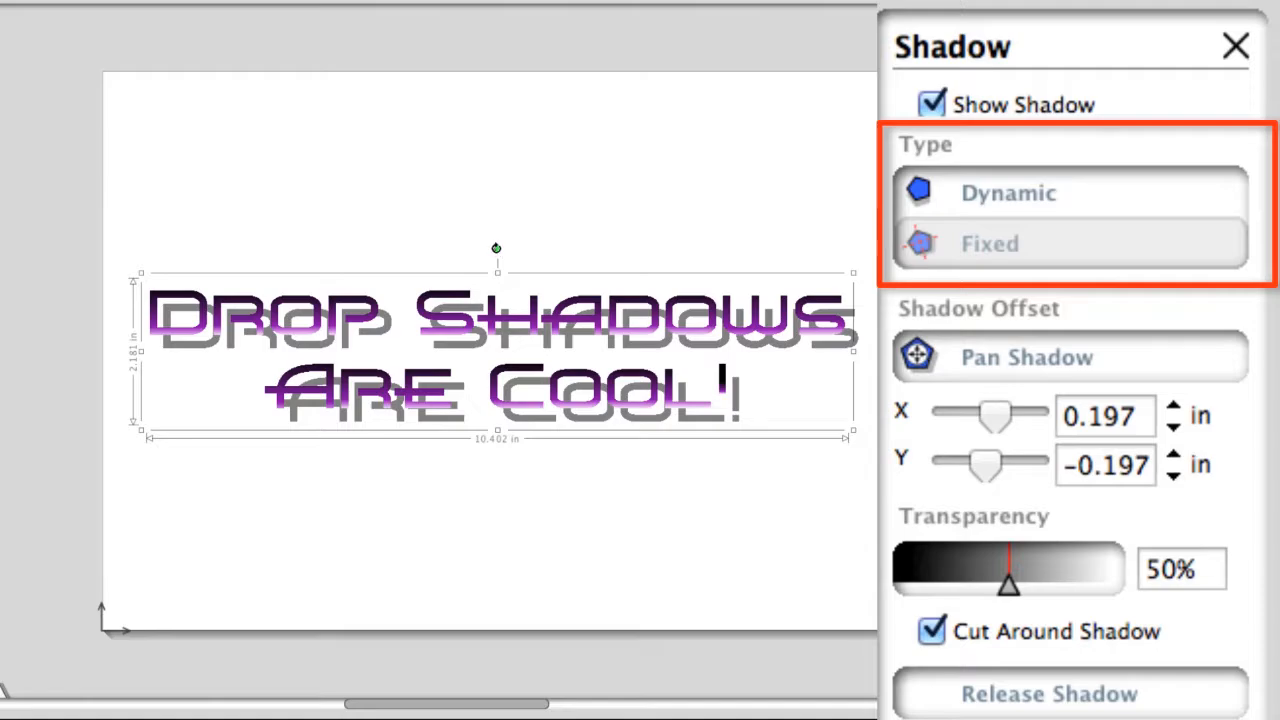
pyautogui.moveTo(494, 247); pyautogui.dragTo(493, 290)
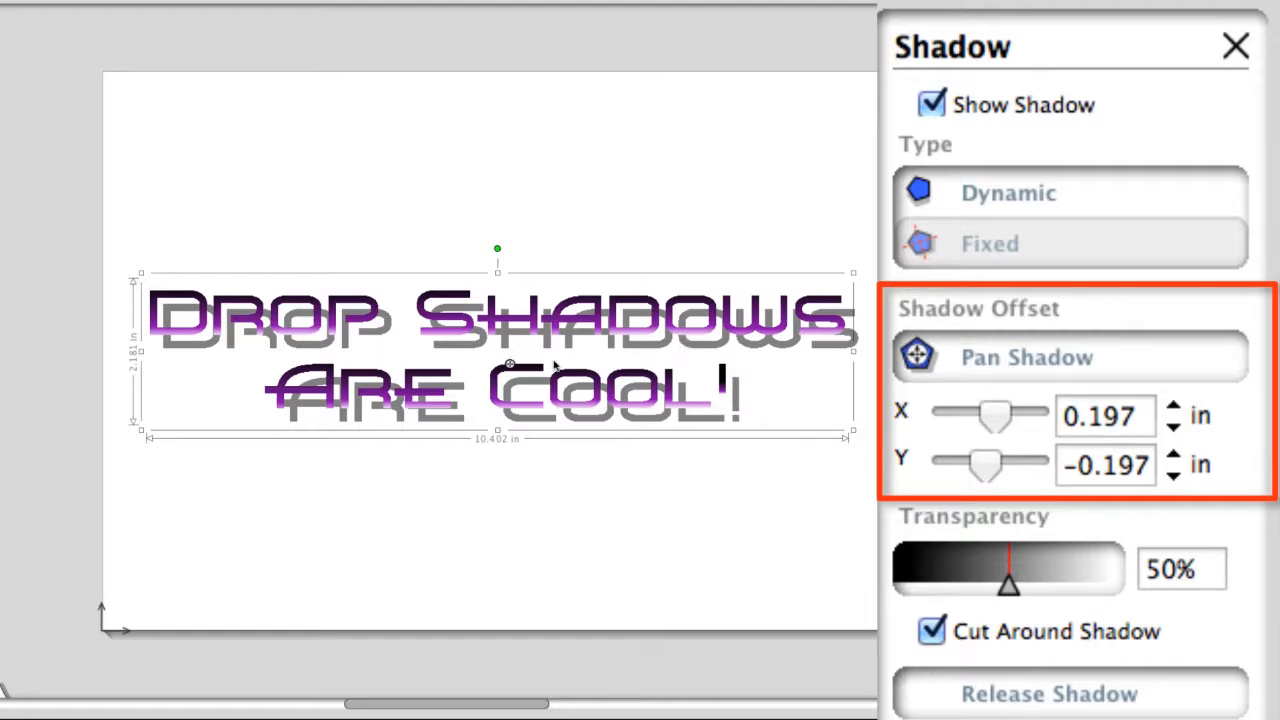
# Pan the shadow closer beneath the text and set the shadow transparency to 51%
pyautogui.scroll(2, 510, 368)
pyautogui.scroll(2, 510, 370)
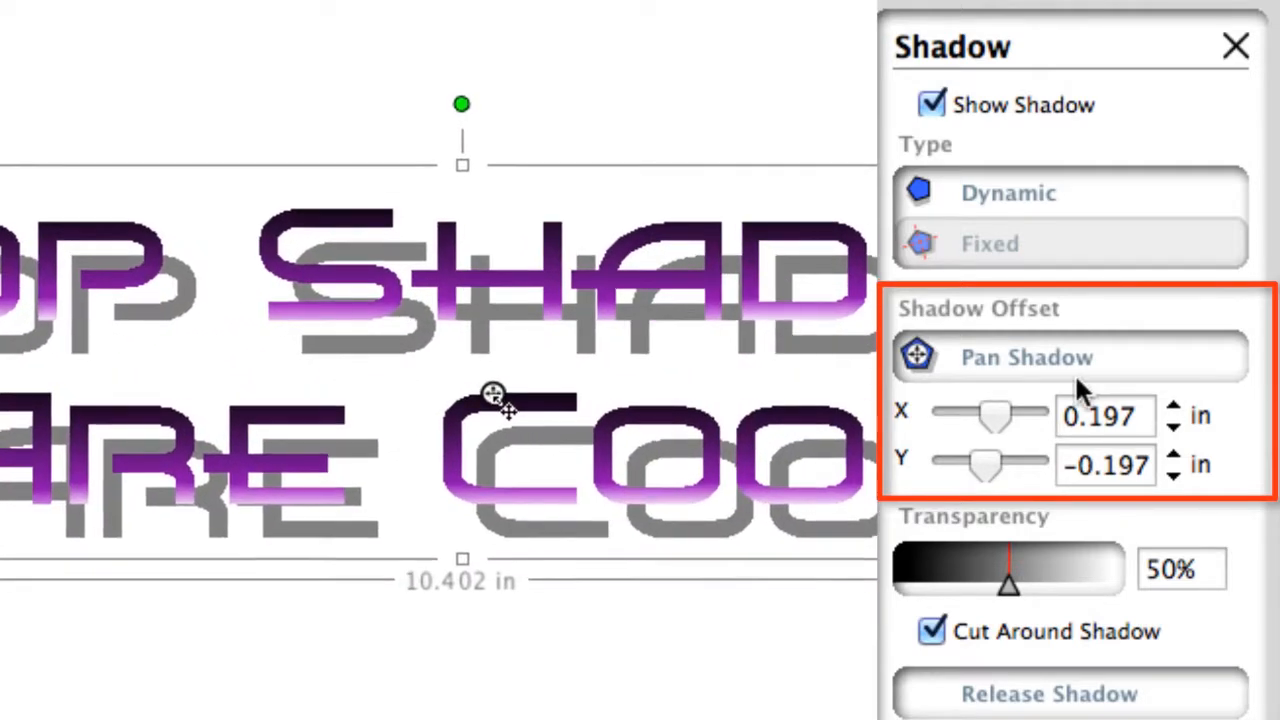
pyautogui.click(1000, 357)
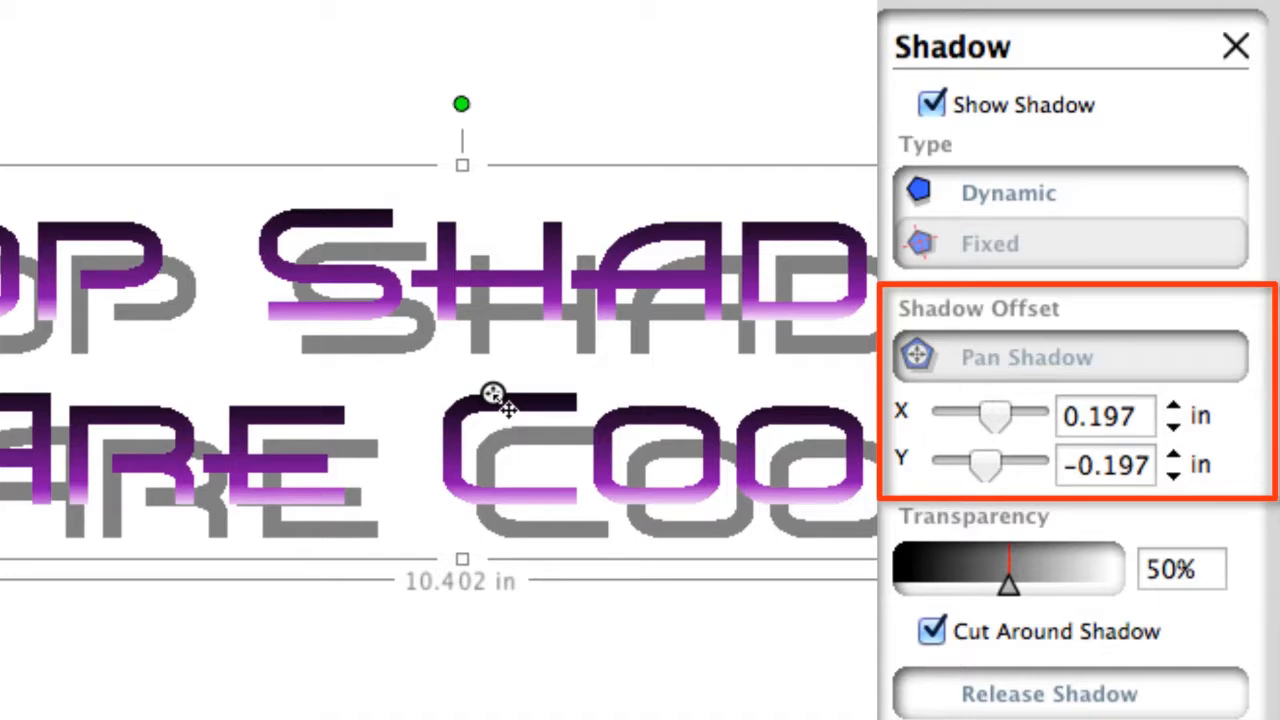
pyautogui.moveTo(493, 393); pyautogui.dragTo(474, 368)
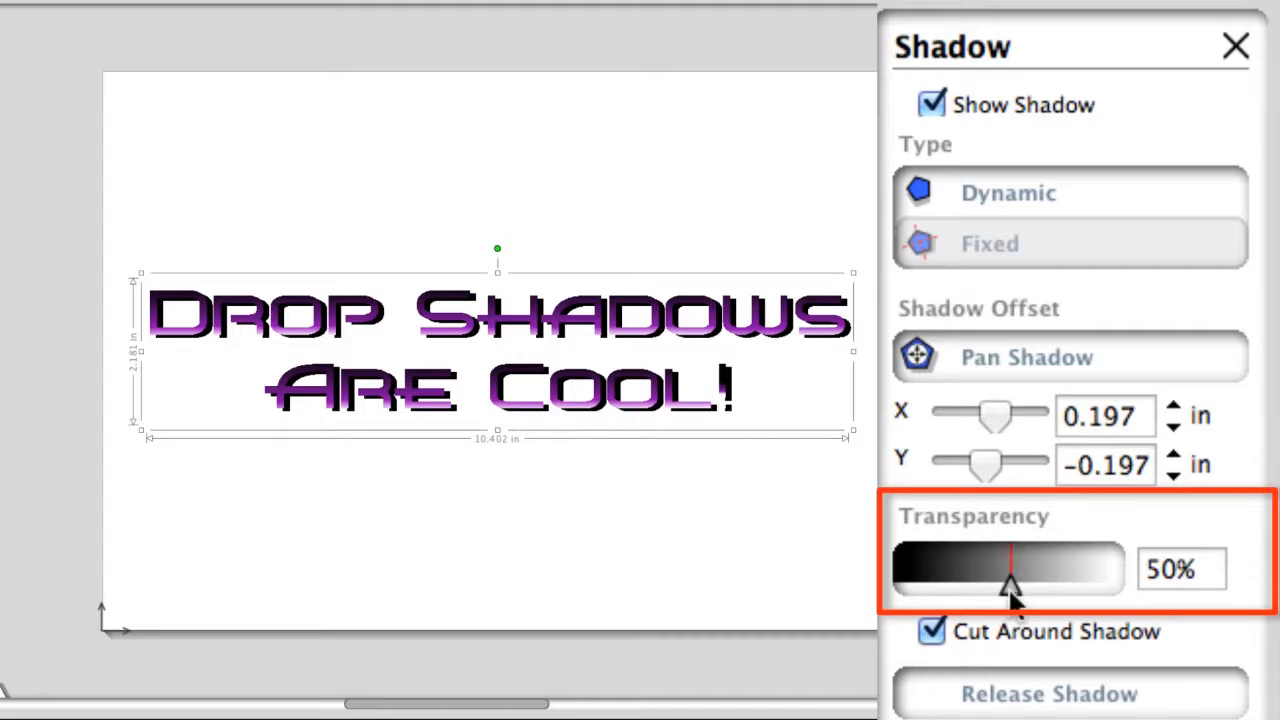
pyautogui.moveTo(1011, 590)
pyautogui.mouseDown()
pyautogui.moveTo(1081, 593)
pyautogui.moveTo(903, 590)
pyautogui.moveTo(1012, 608)
pyautogui.mouseUp()
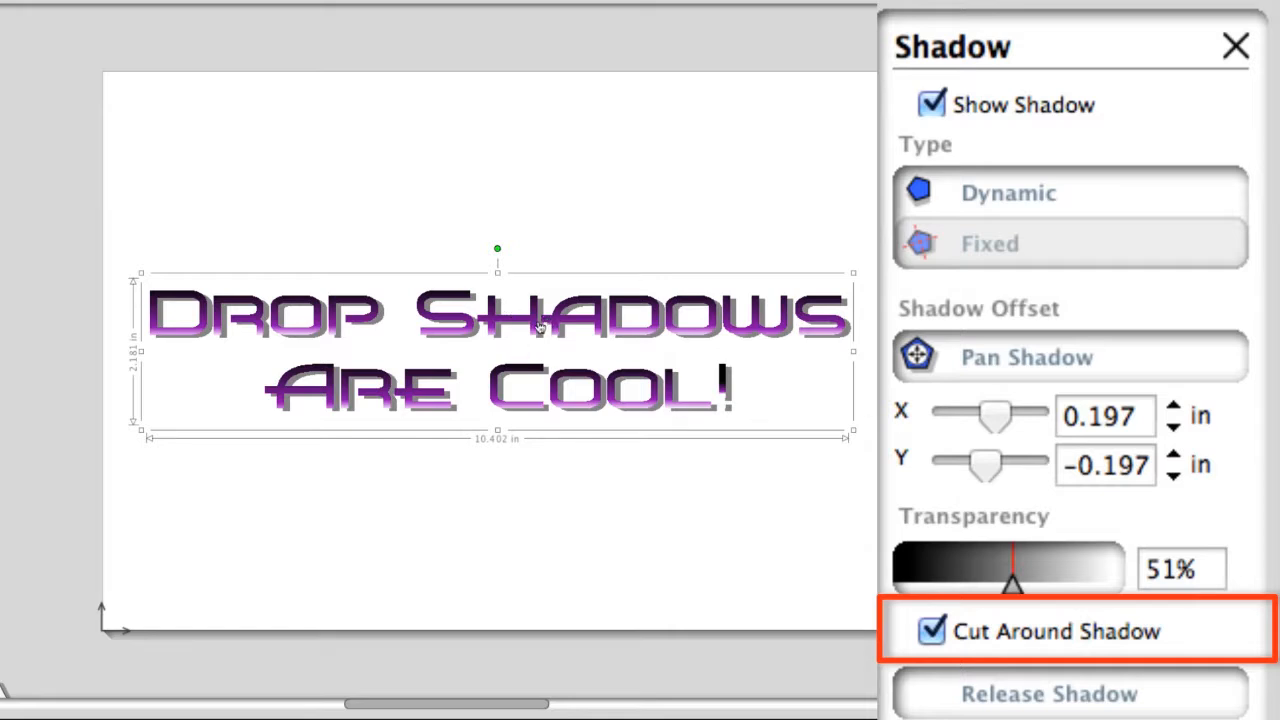
# Move the text together with its shadow and release the shadow from the text as a separate object
pyautogui.scroll(-5, 1153, 553)
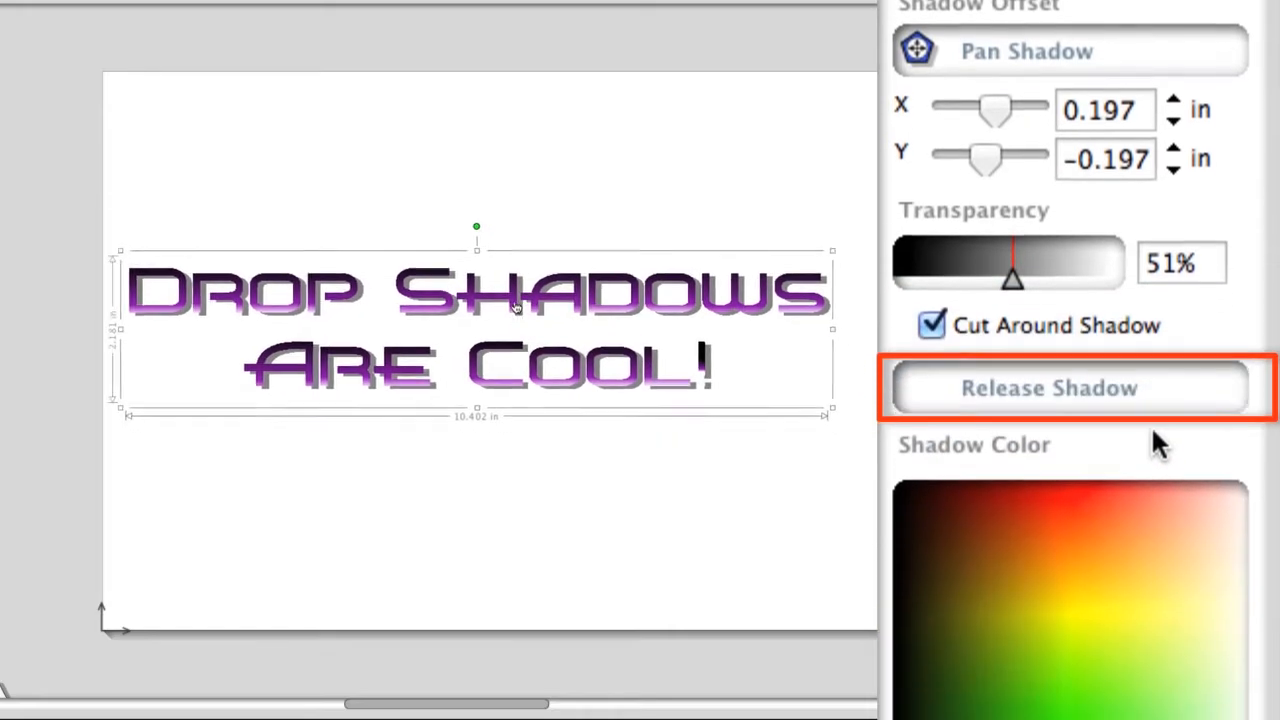
pyautogui.moveTo(551, 242); pyautogui.dragTo(538, 311)
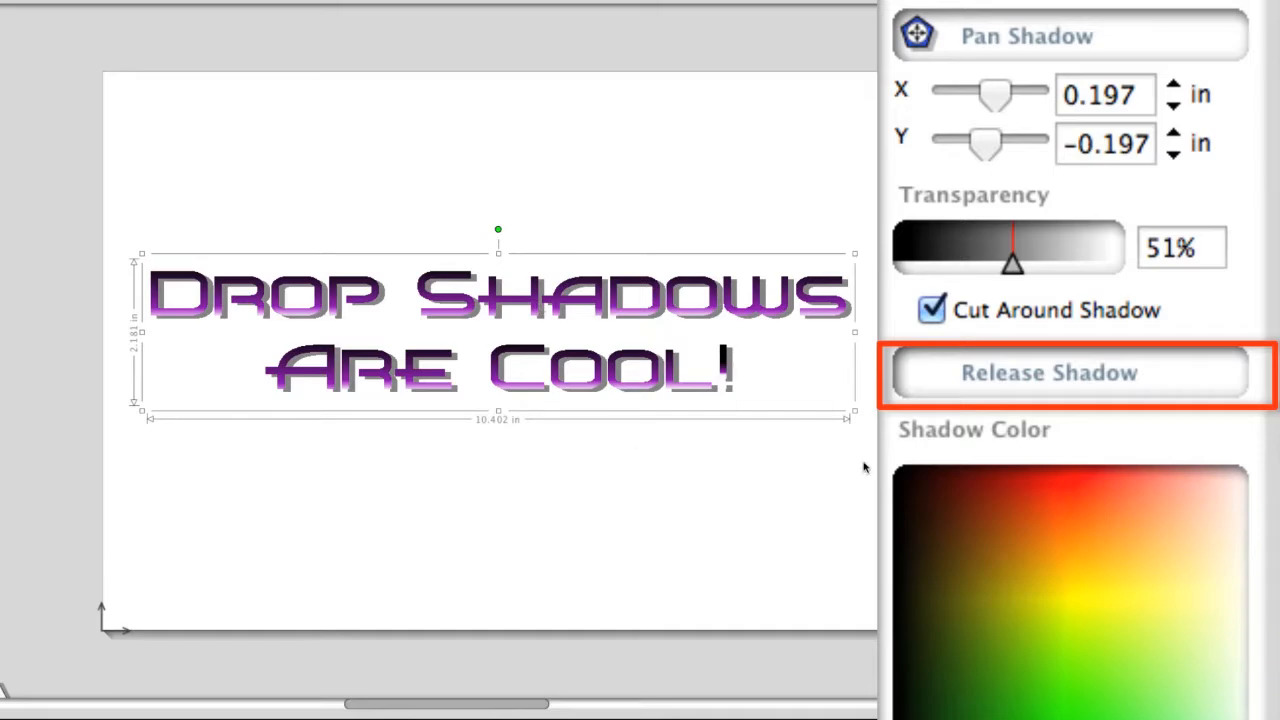
pyautogui.click(1050, 373)
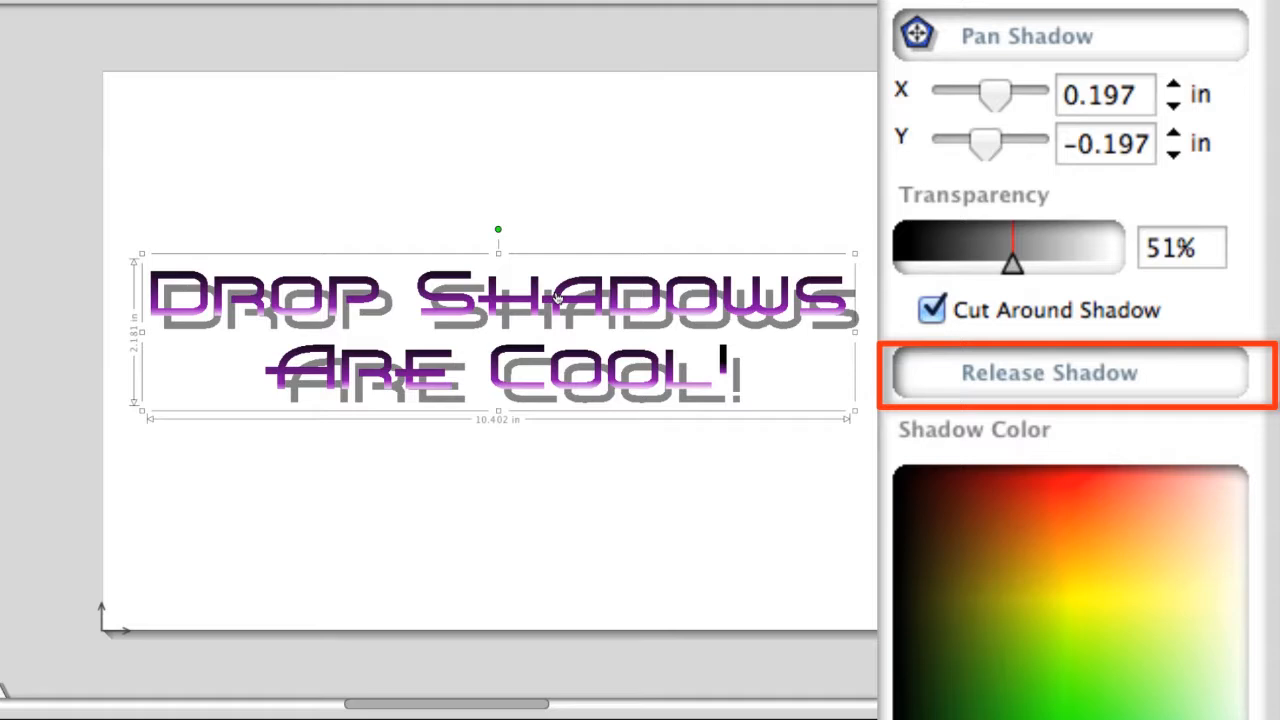
pyautogui.click(1076, 366)
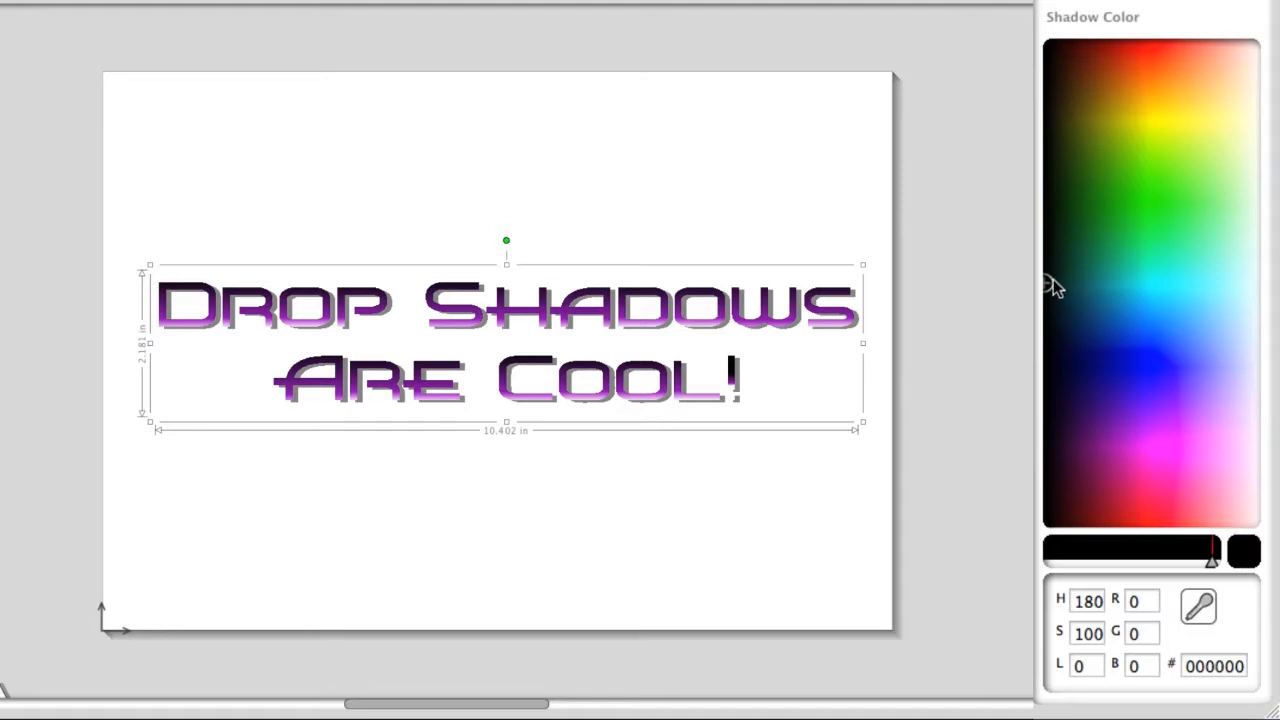
# Recolor the shadow from the color spectrum, picking a purple tone
pyautogui.moveTo(1047, 282); pyautogui.dragTo(1128, 424)
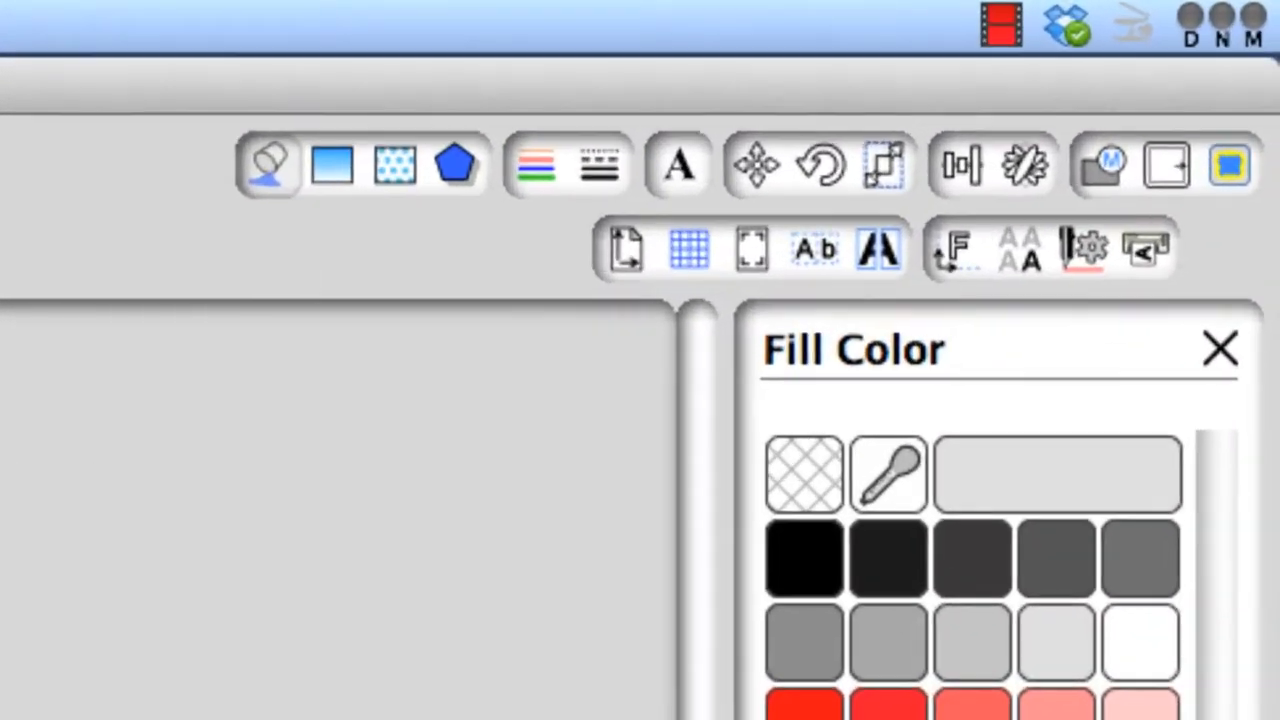
# Create an outline offset of 0.250 in with rounded corners around the "Magic" text and apply it
pyautogui.click(1185, 170)
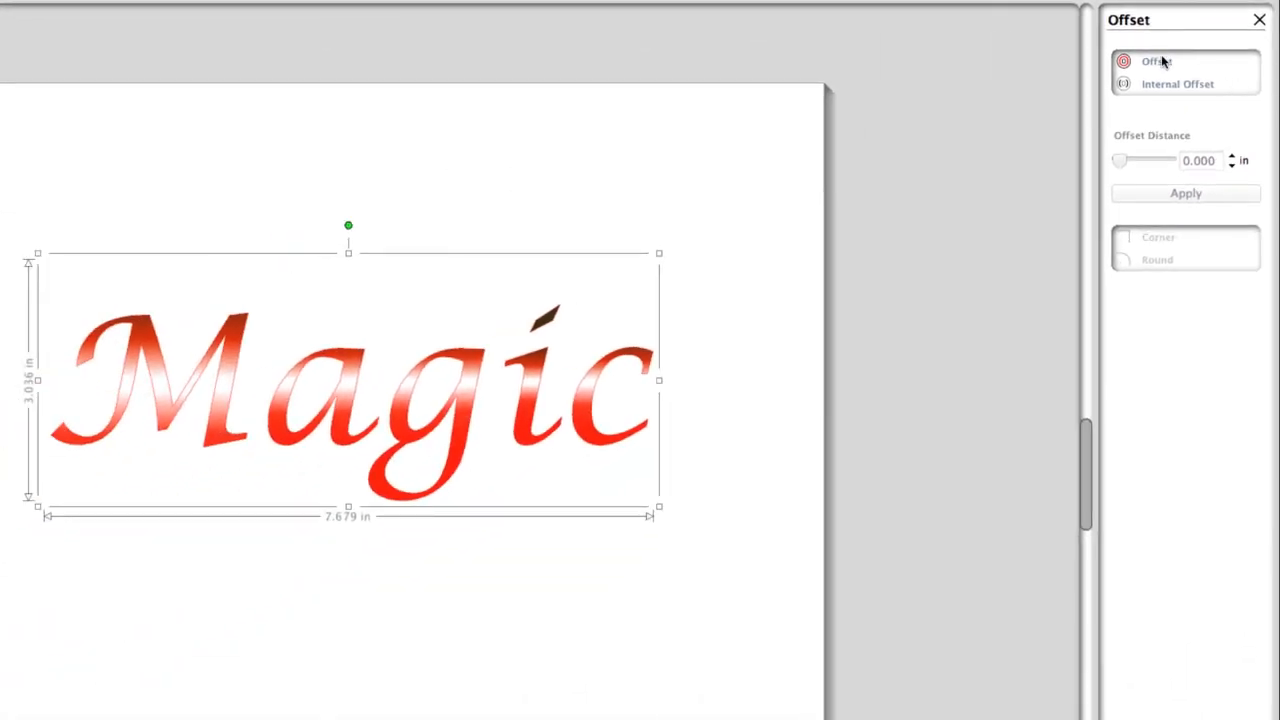
pyautogui.click(1160, 64)
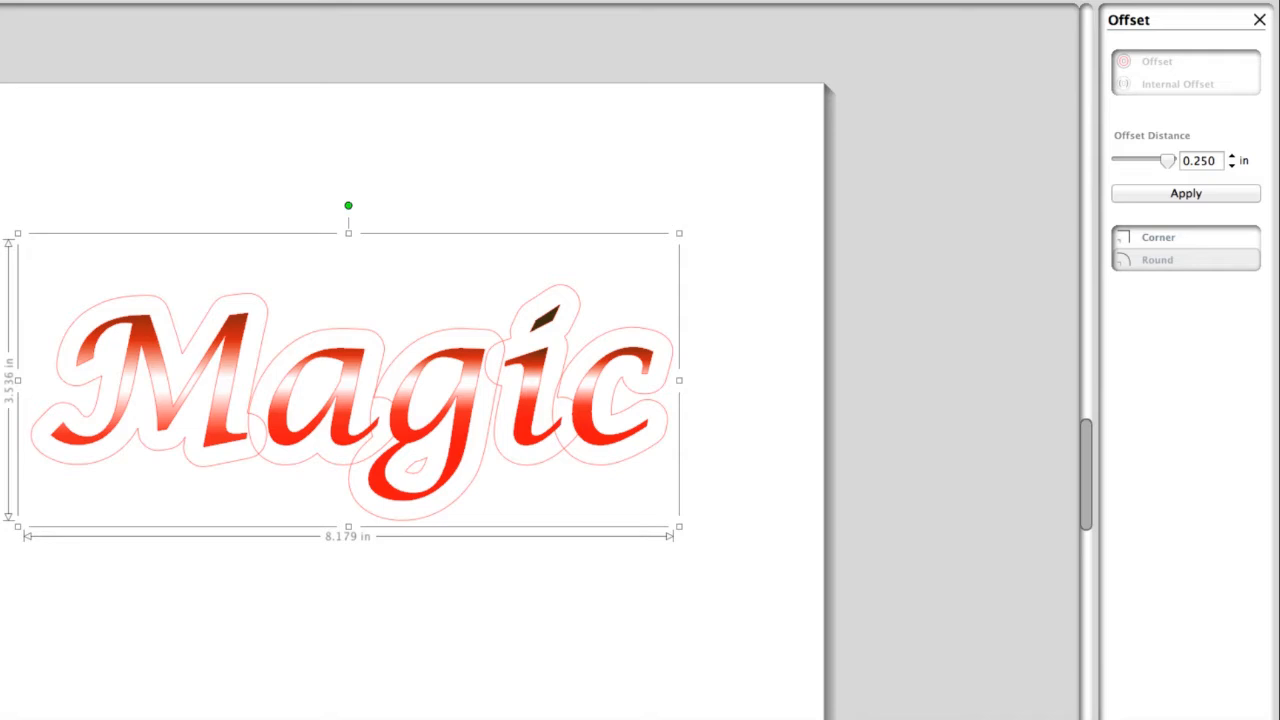
pyautogui.click(1234, 158)
pyautogui.click(1234, 157)
pyautogui.click(1234, 157)
pyautogui.click(1234, 165)
pyautogui.click(1234, 165)
pyautogui.click(1234, 165)
pyautogui.click(1234, 165)
pyautogui.click(1234, 165)
pyautogui.click(1193, 237)
pyautogui.click(1229, 194)
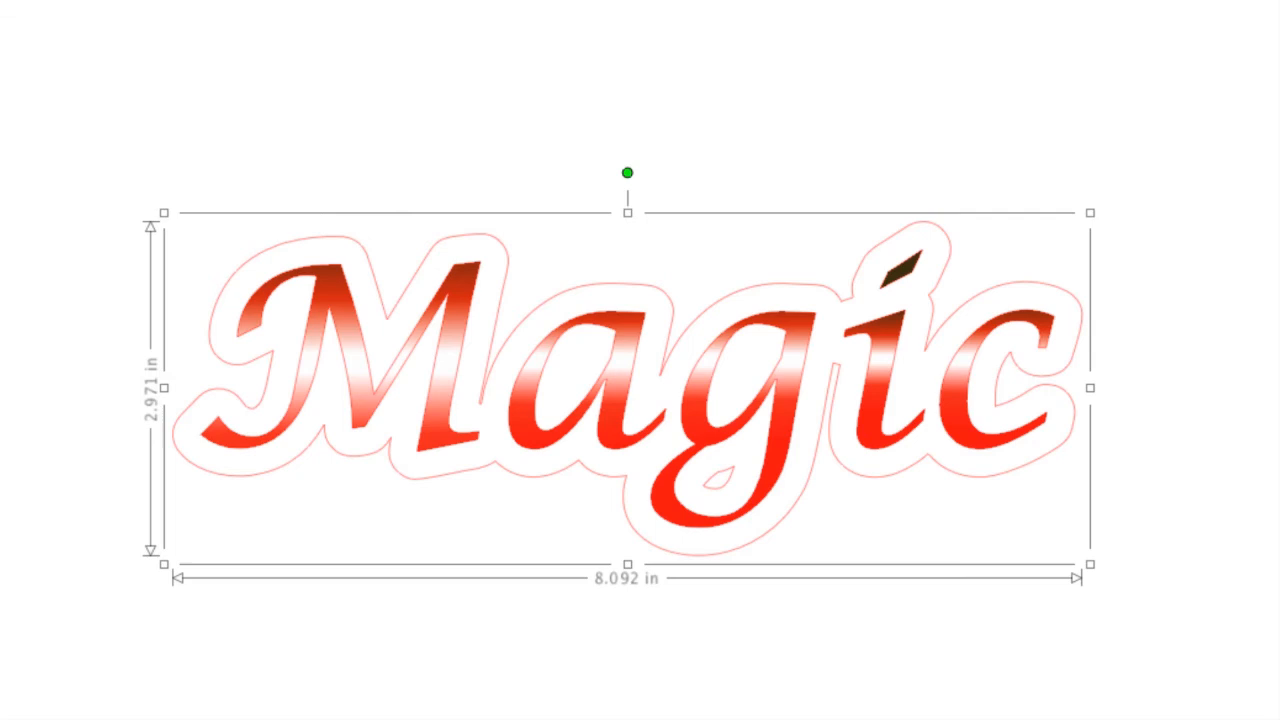
# Give the offset outline around "Magic" a gray line color and a dashed line style
pyautogui.click(1103, 283)
pyautogui.click(1050, 299)
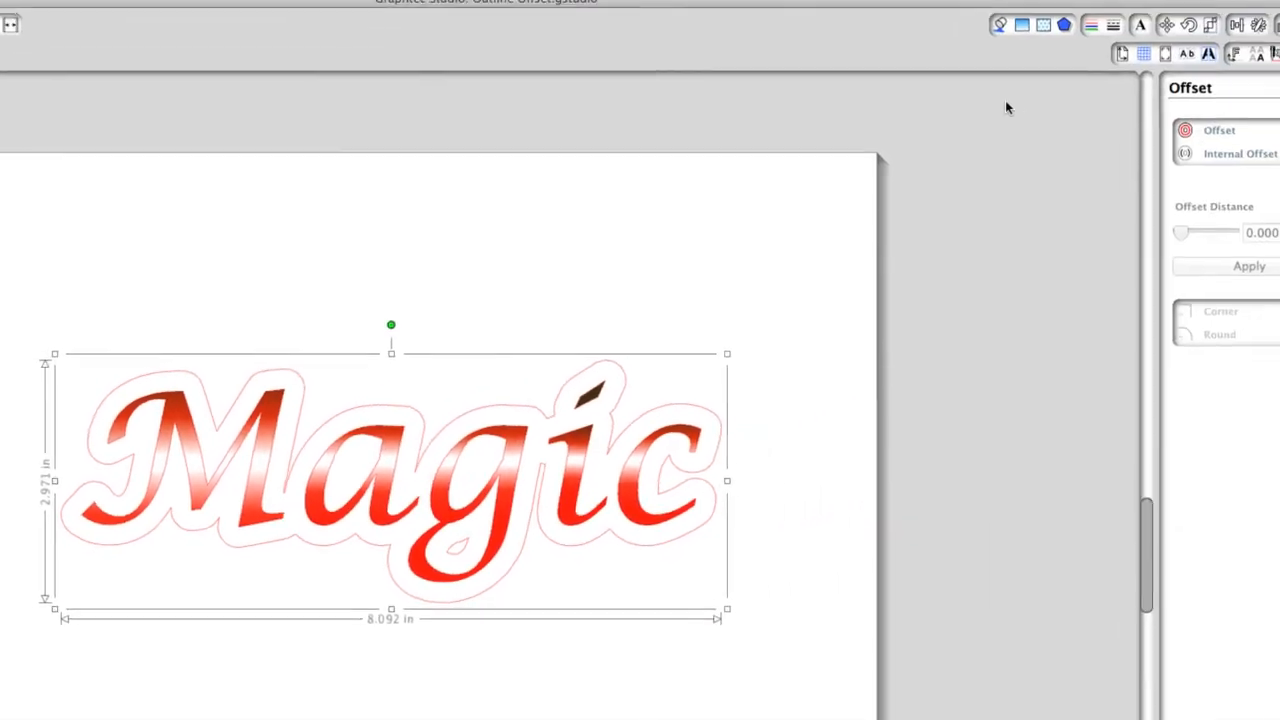
pyautogui.click(1092, 26)
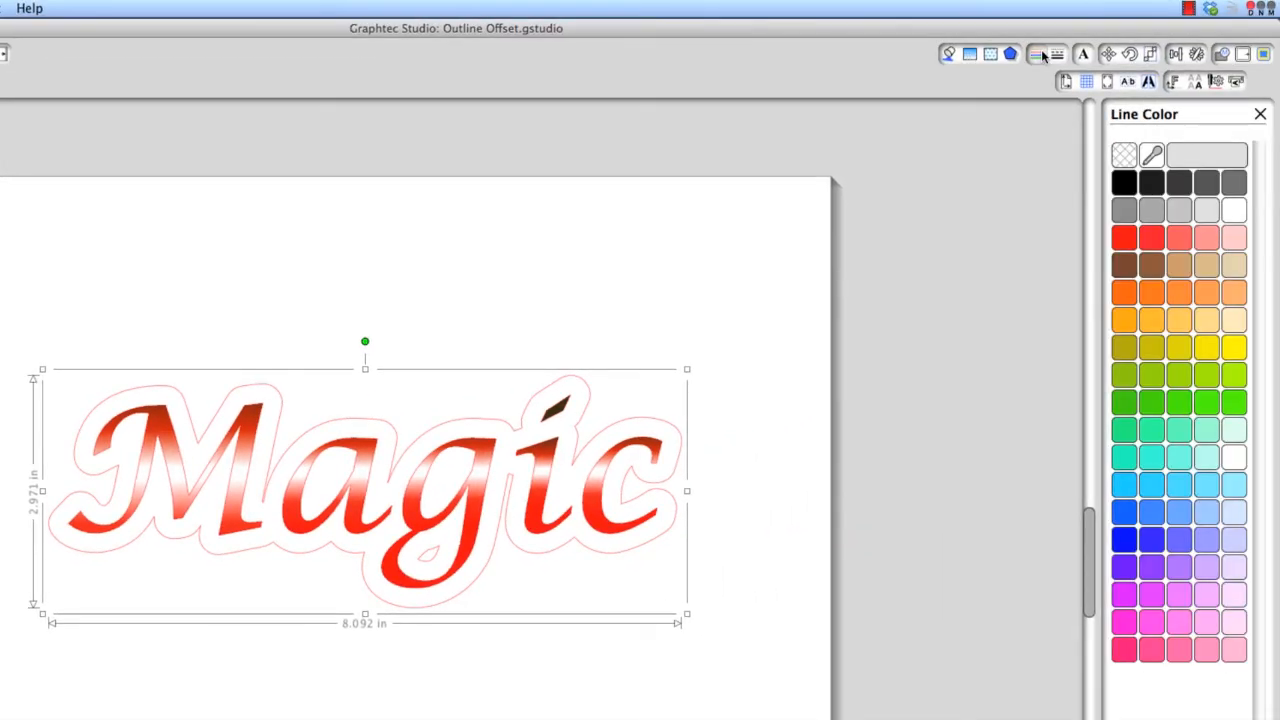
pyautogui.click(1234, 183)
pyautogui.click(1060, 54)
pyautogui.click(1150, 216)
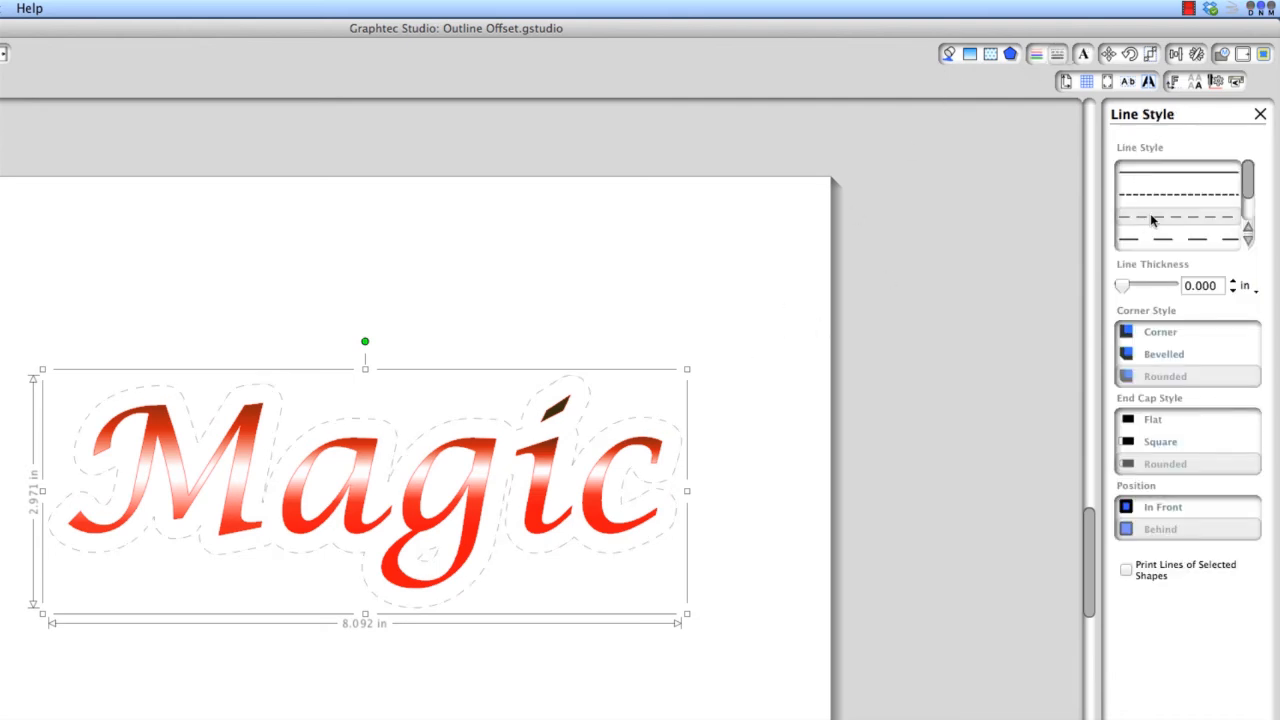